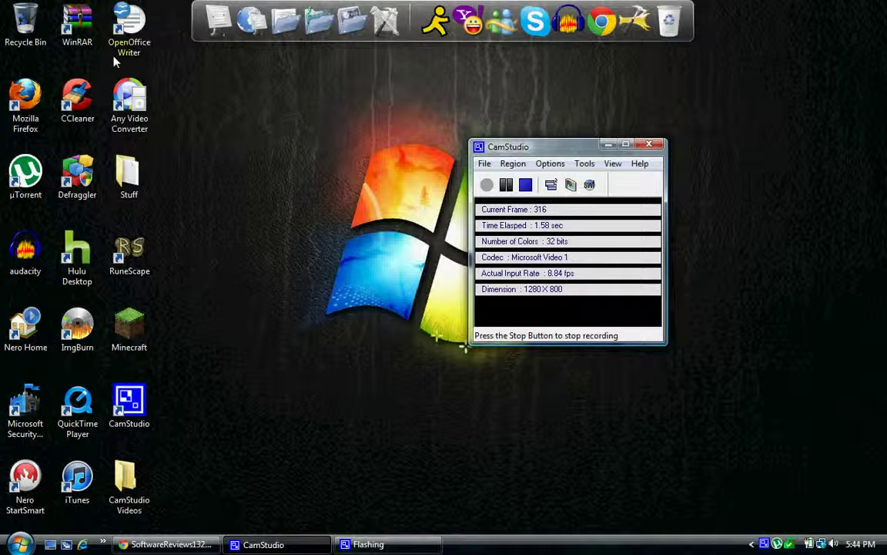
Launch Any Video Converter from its desktop shortcut
double_click(117, 110)
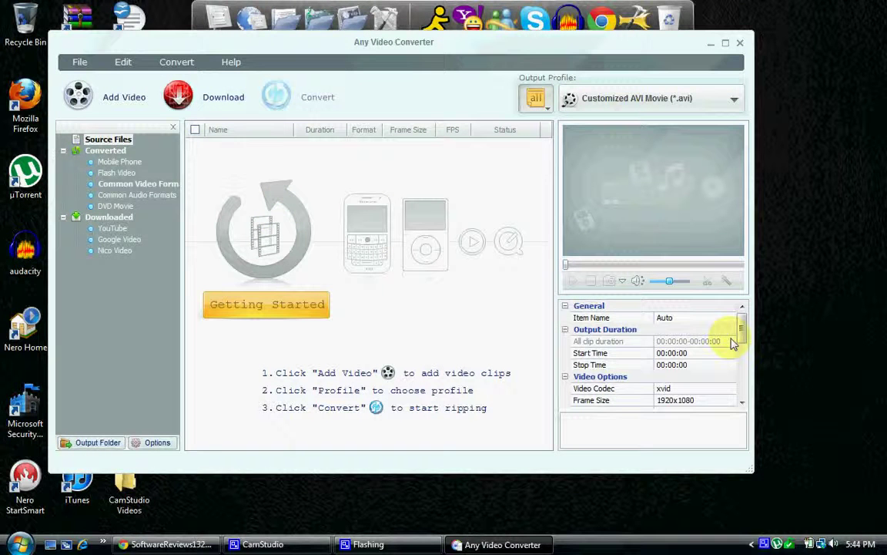
scroll(741, 331, down, 1)
scroll(742, 326, up, 1)
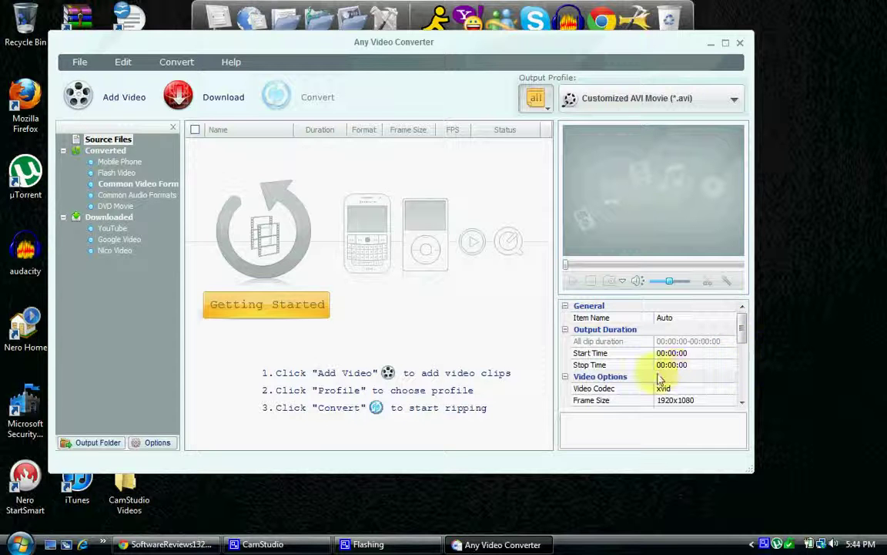
drag(742, 327, 743, 336)
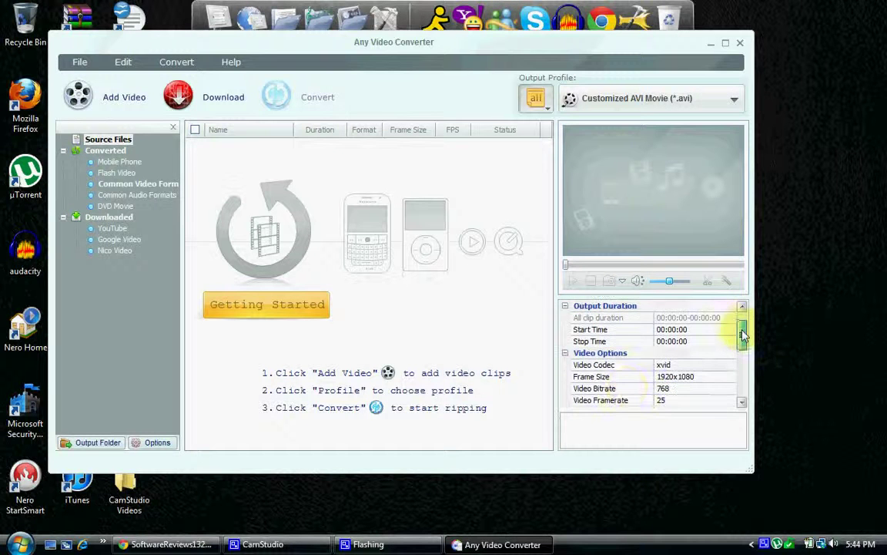
click(730, 376)
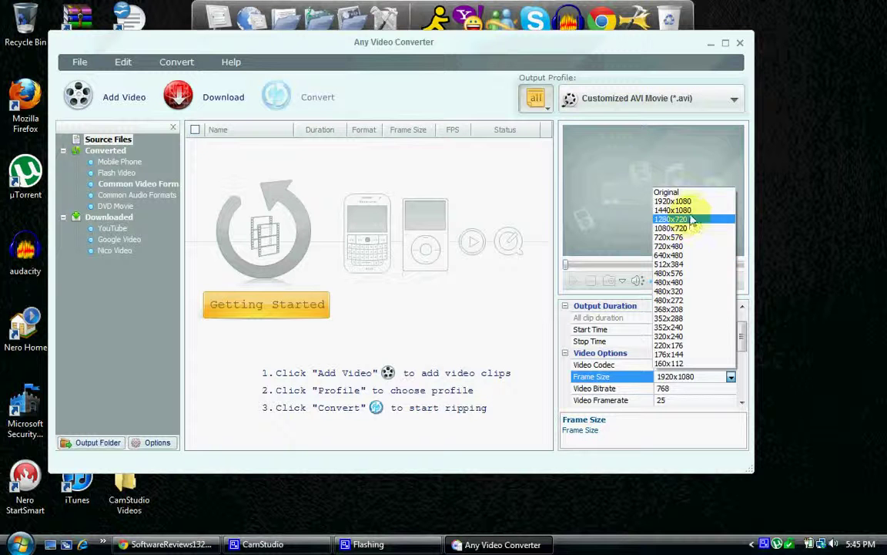
key(Escape)
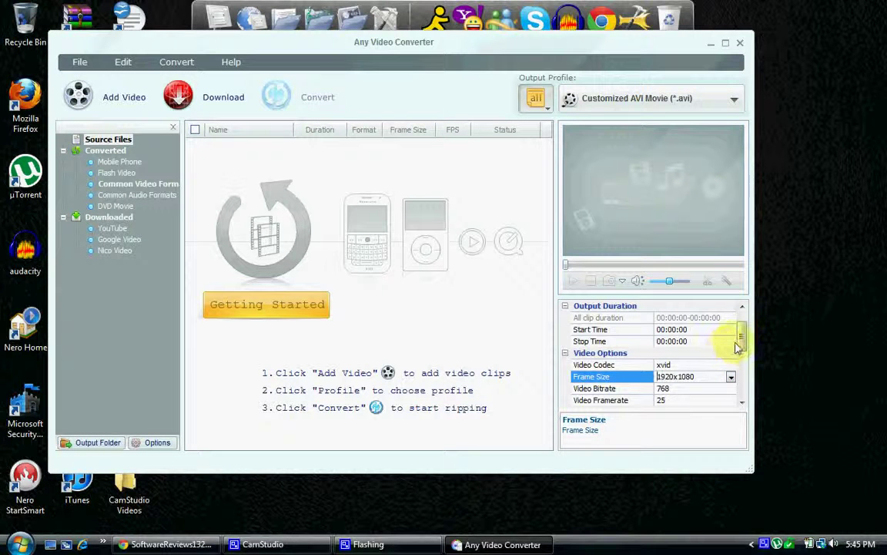
drag(744, 344, 746, 373)
Keep the mp3 audio codec and set the audio bitrate to 320 kbps
click(672, 343)
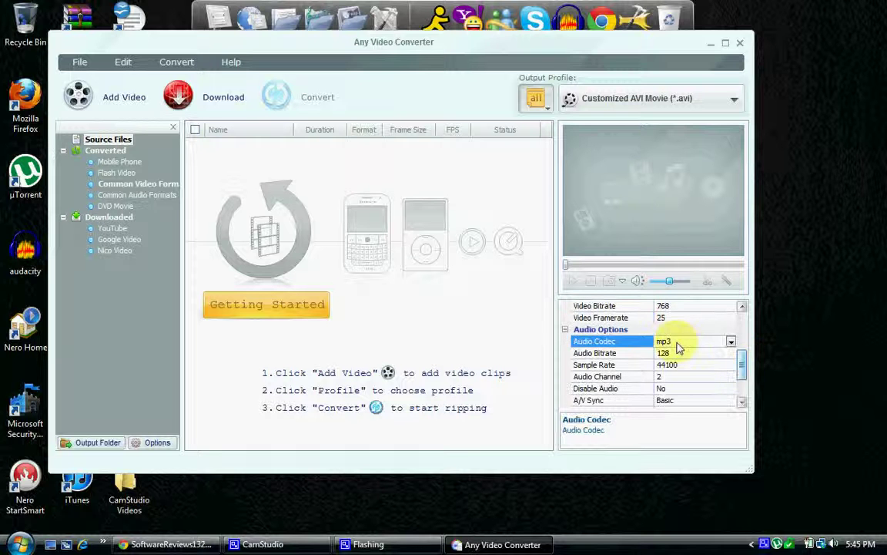
click(732, 342)
click(731, 342)
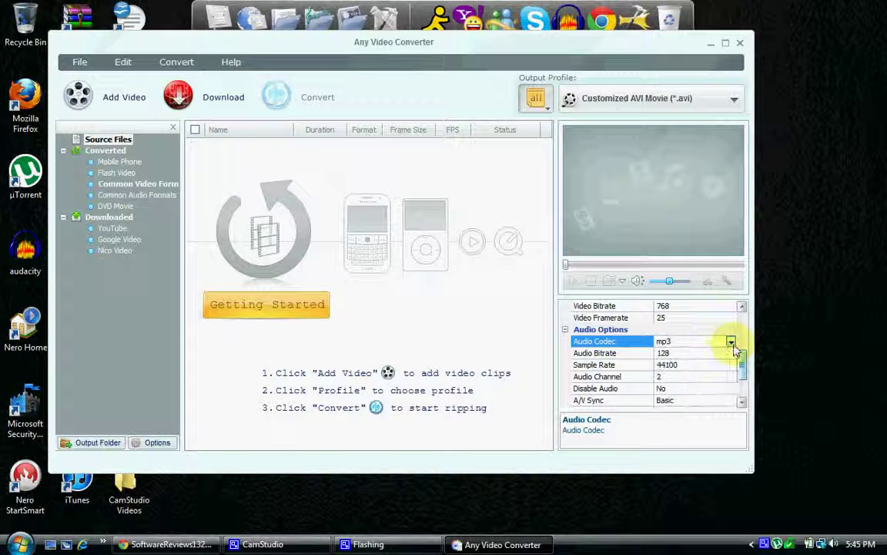
click(728, 355)
click(731, 354)
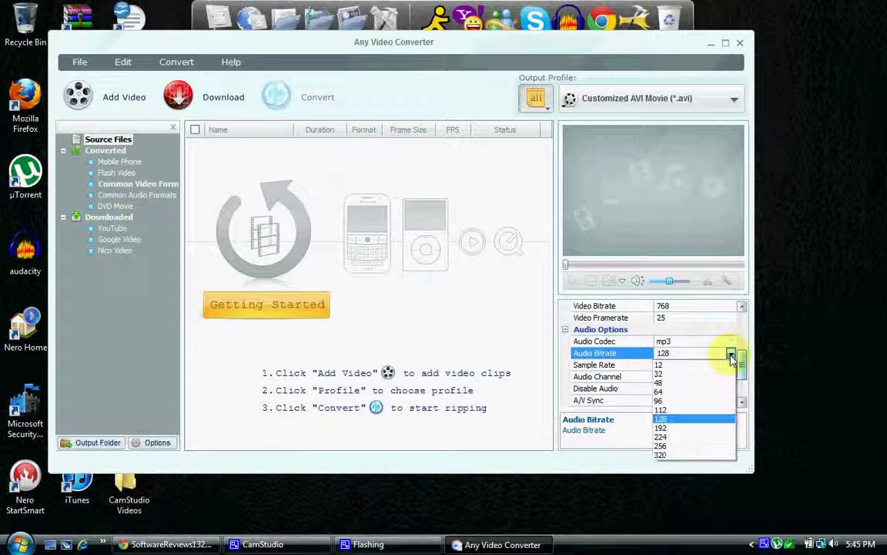
click(679, 455)
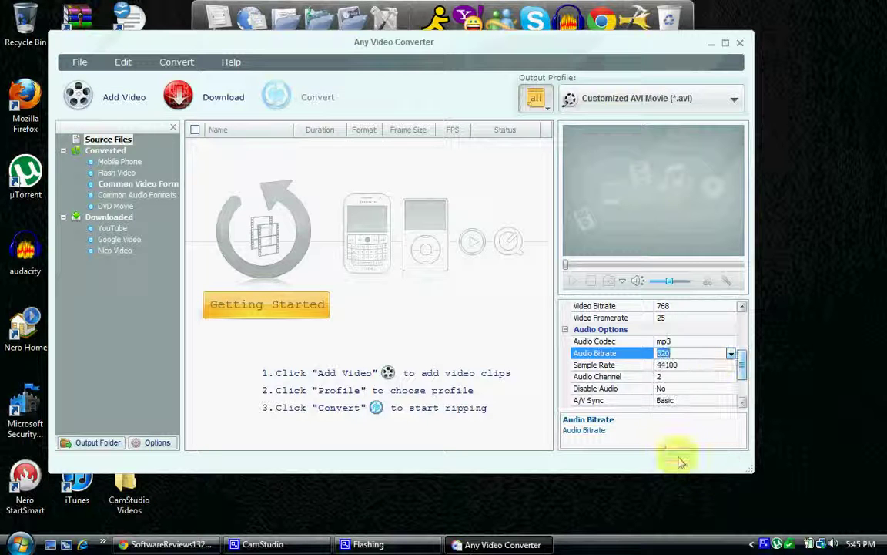
Leave the sample rate at 44100 and A/V Sync at Basic
click(725, 367)
click(731, 367)
click(731, 373)
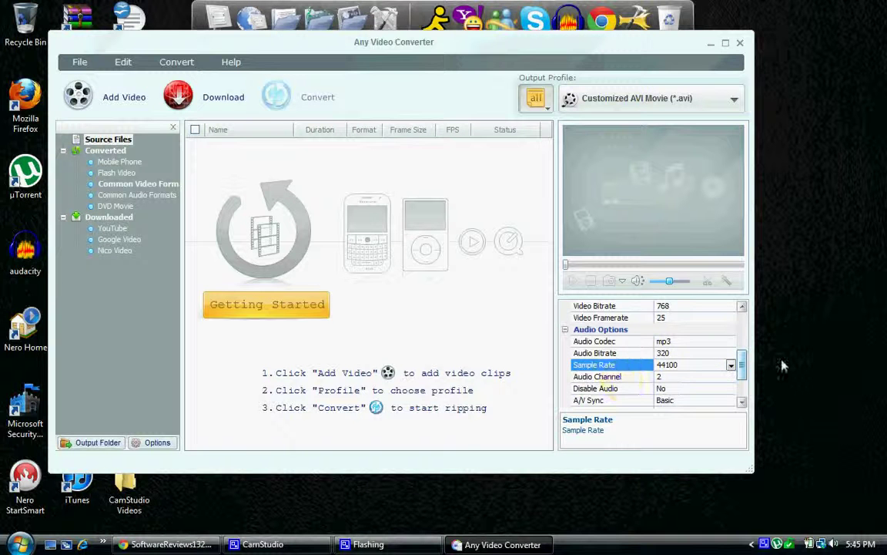
scroll(701, 404, up, 4)
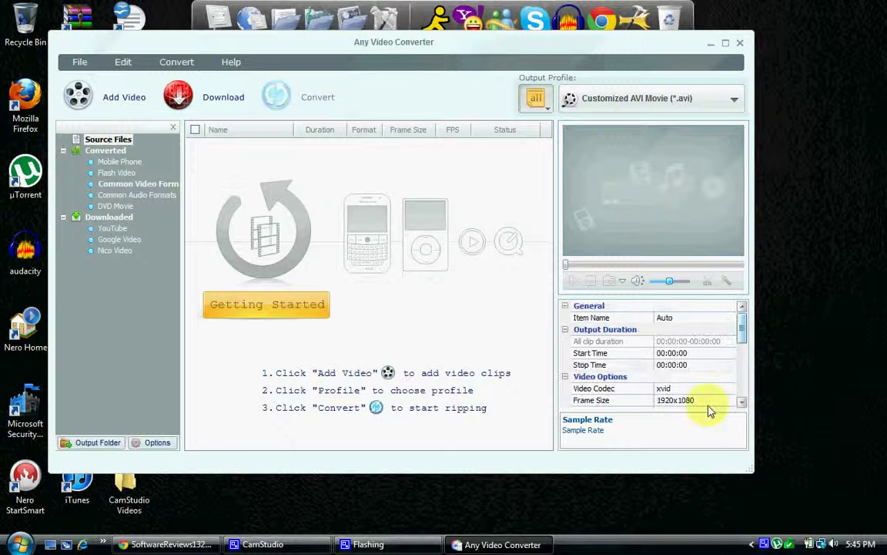
scroll(707, 368, down, 5)
click(701, 352)
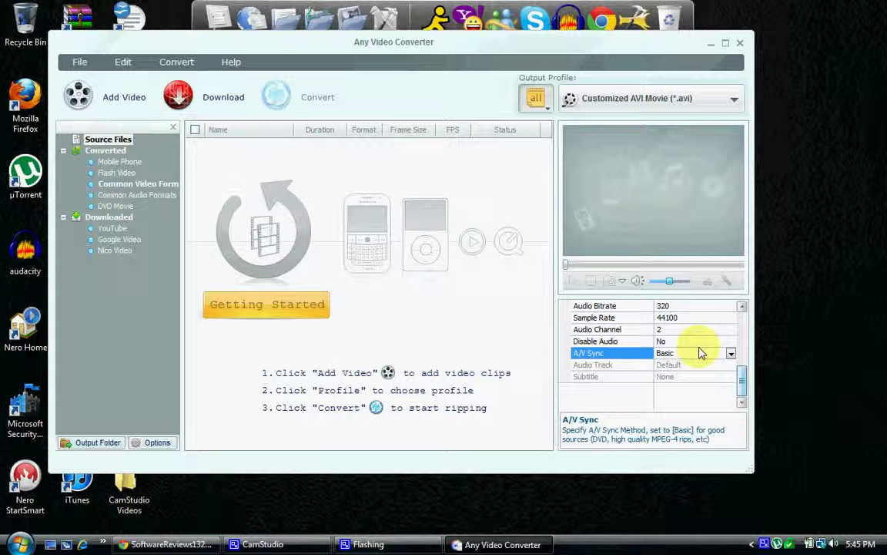
click(730, 353)
click(730, 354)
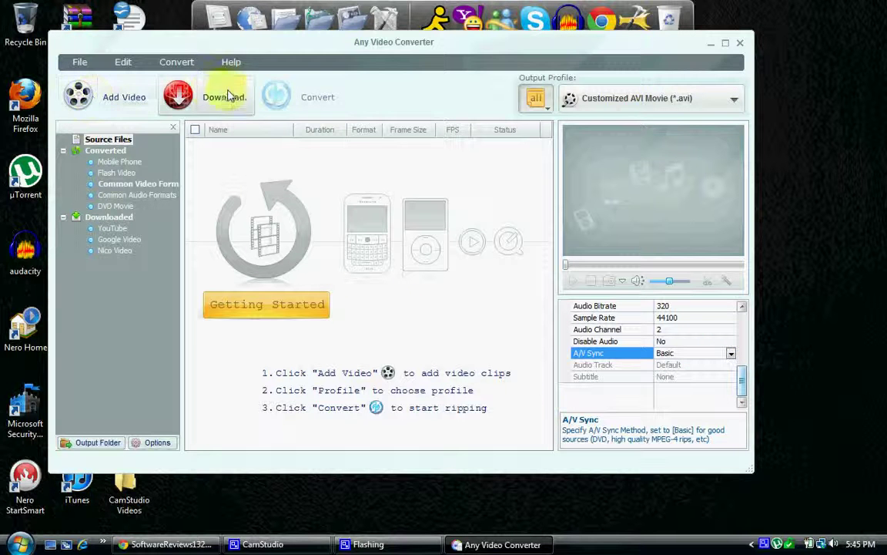
Add 'Piriform Ccleaner review' from Desktop > CamStudio Videos and start its conversion
click(132, 94)
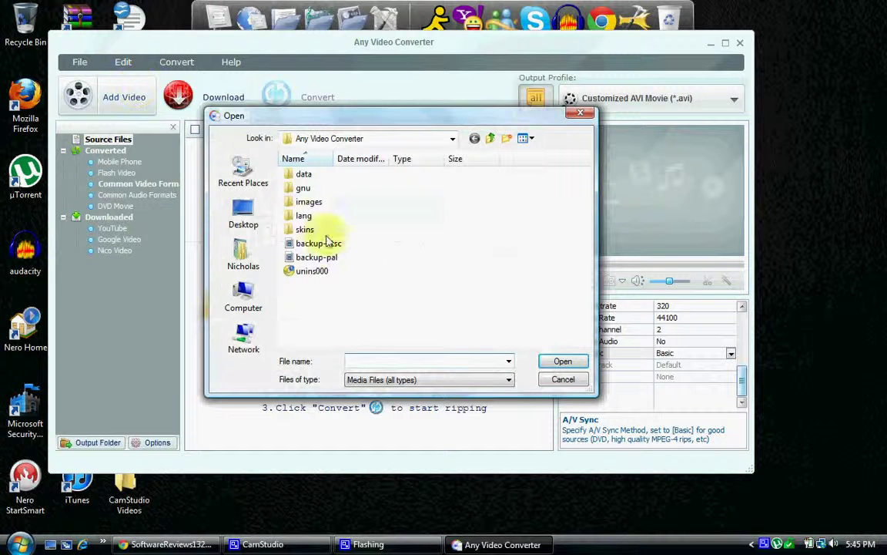
click(243, 212)
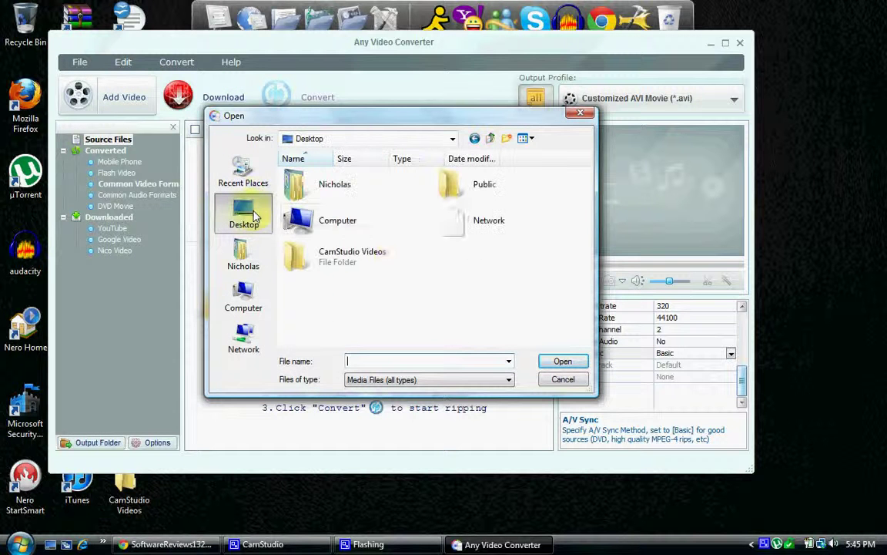
double_click(386, 258)
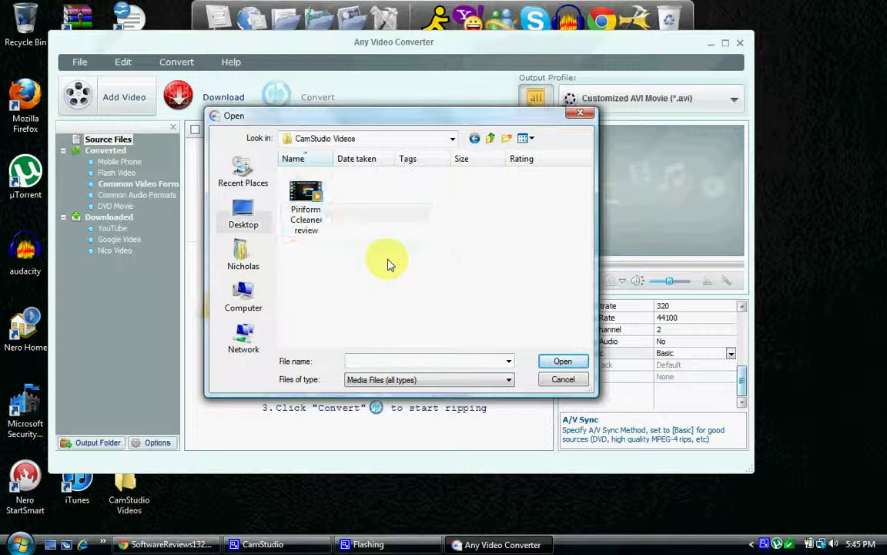
click(305, 202)
click(562, 360)
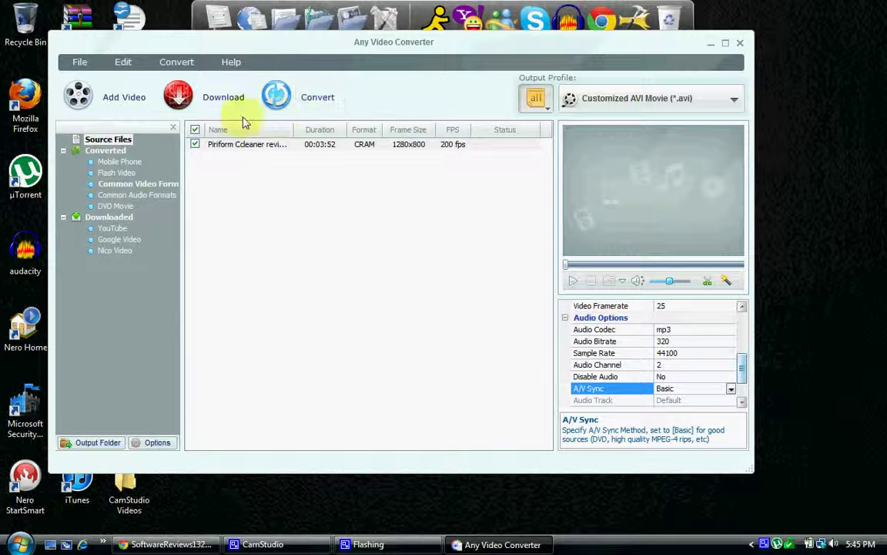
click(289, 100)
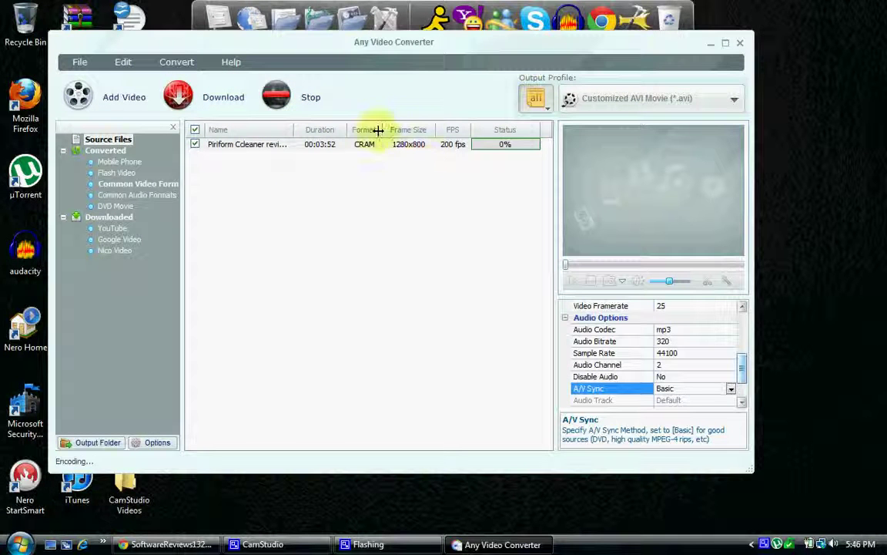
Cancel the running encoding and remove the CCleaner clip from the file list
click(310, 95)
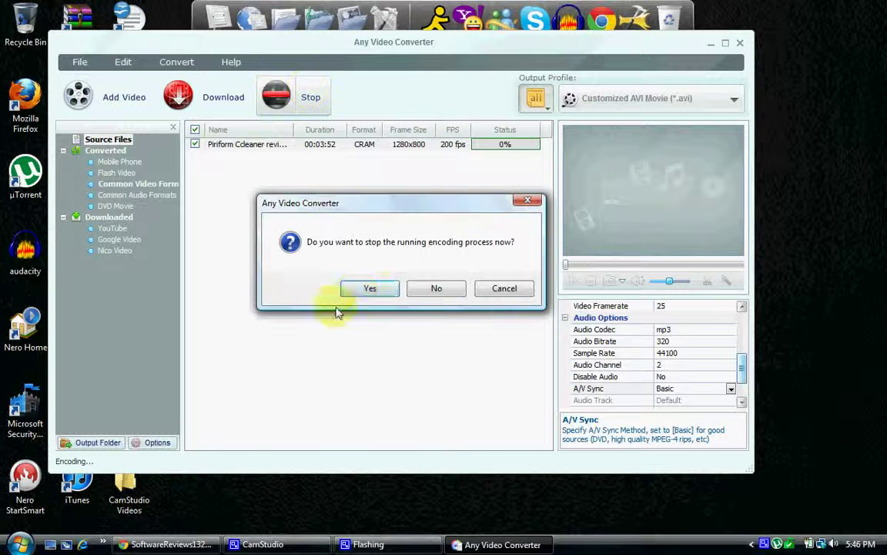
click(360, 291)
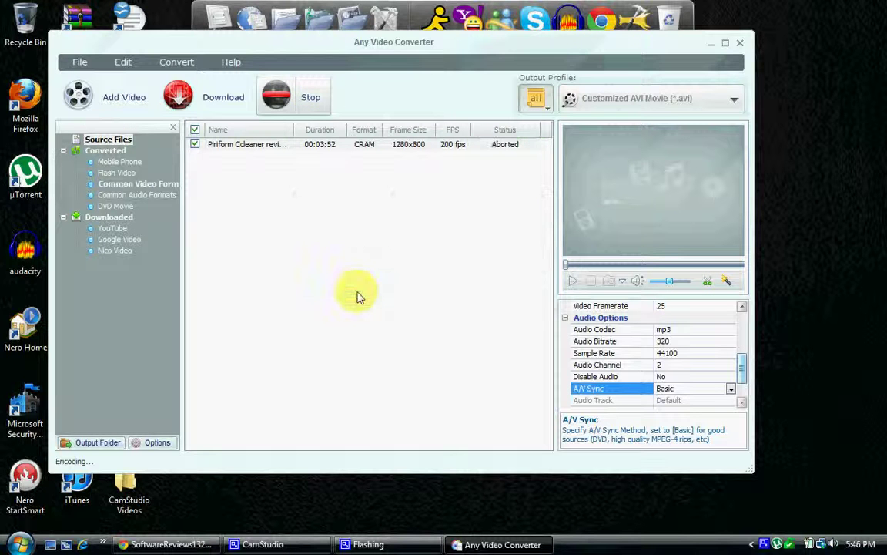
right_click(207, 145)
click(218, 157)
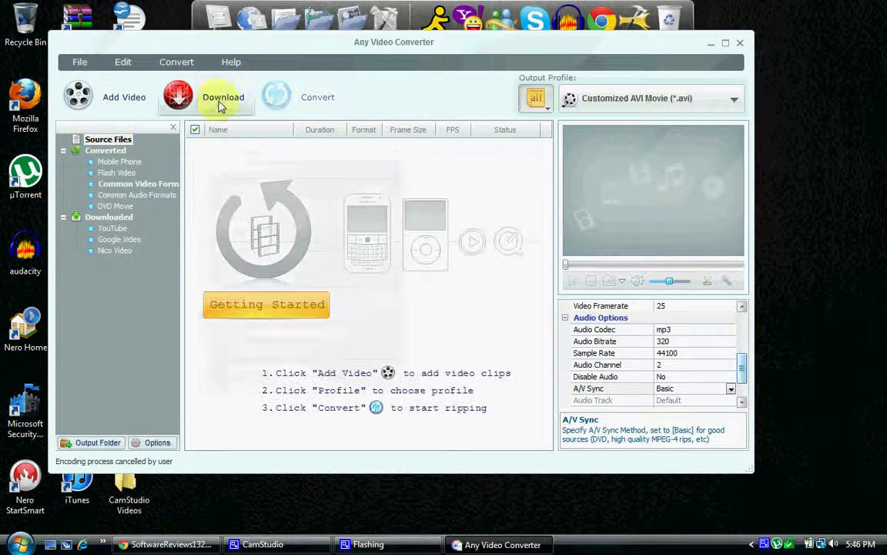
View the Help > About box (version 3.2.5), close it, and show the output profiles
click(230, 62)
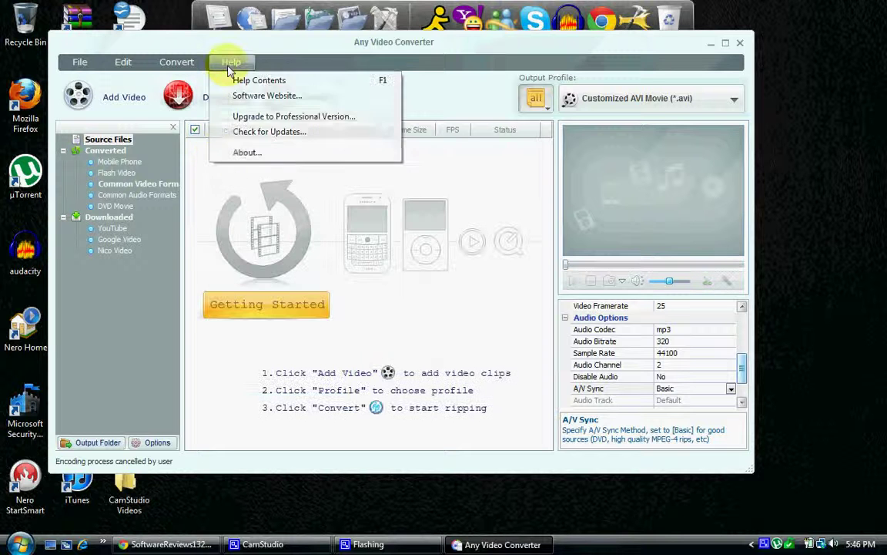
click(240, 152)
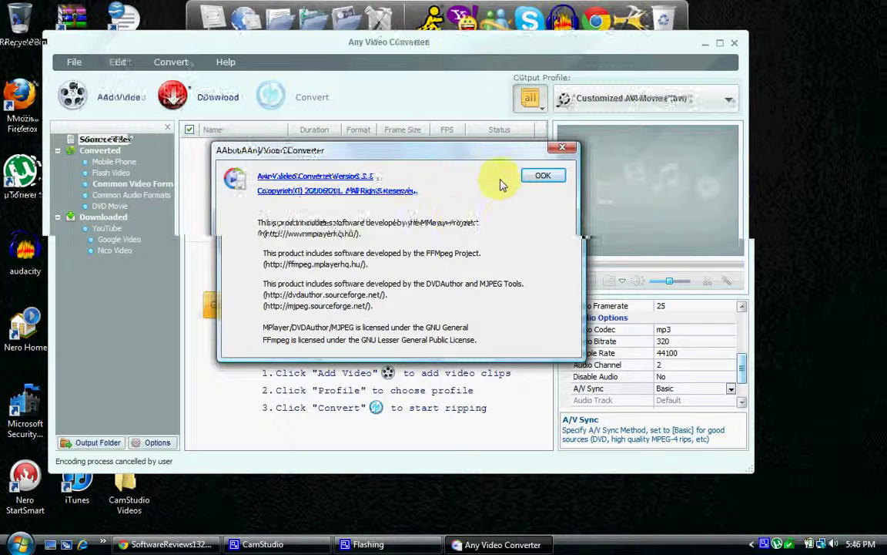
click(558, 176)
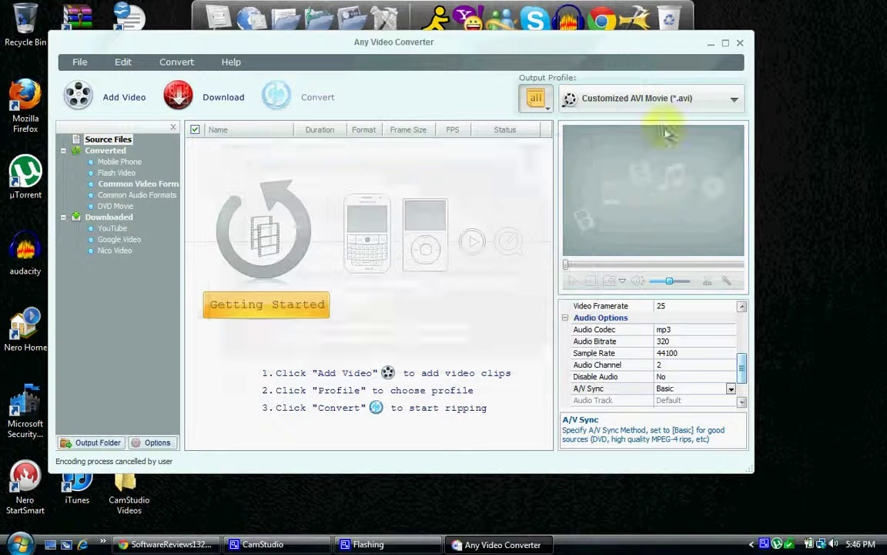
click(733, 108)
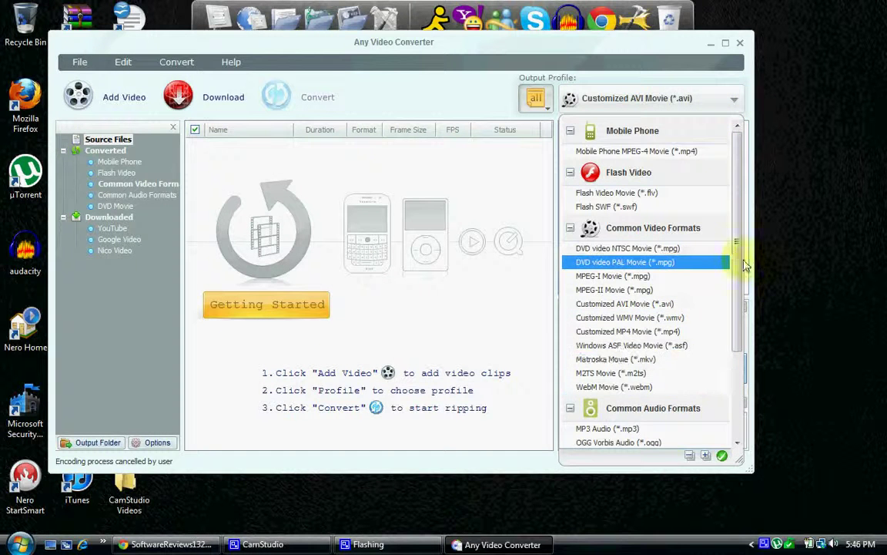
Select Customized AVI Movie (*.avi) as the output profile and the All Profiles category
scroll(740, 299, down, 3)
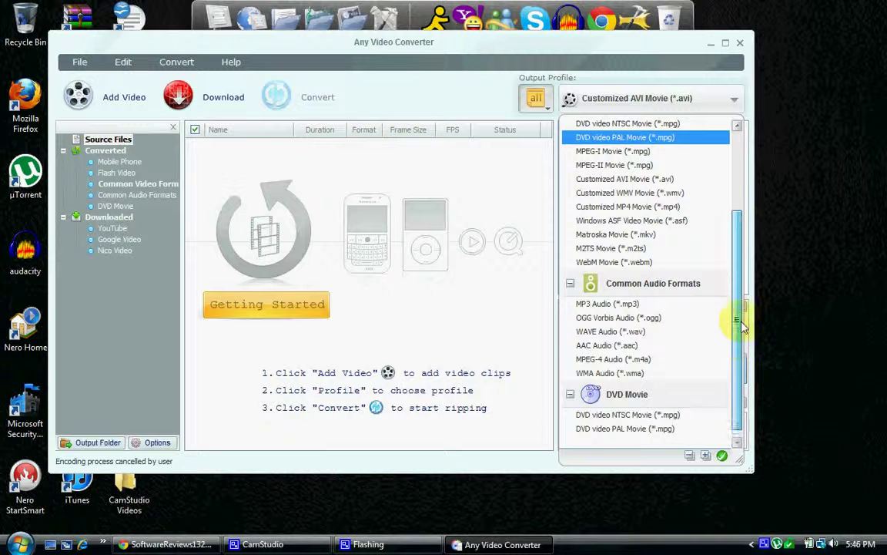
scroll(742, 372, up, 3)
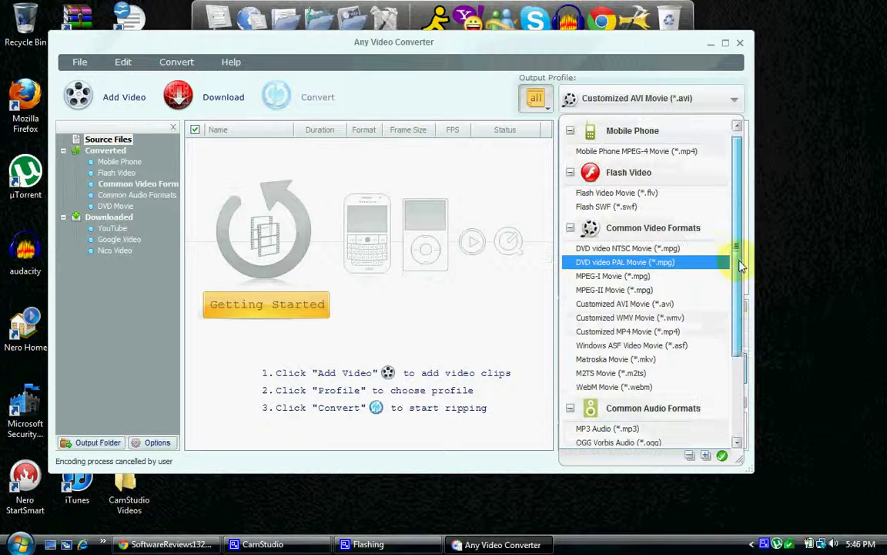
click(651, 308)
click(670, 106)
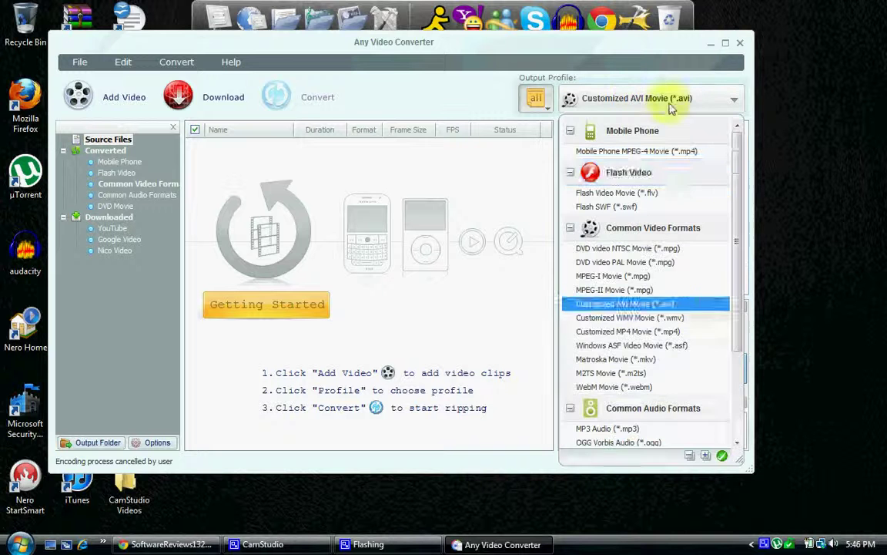
drag(733, 264, 732, 188)
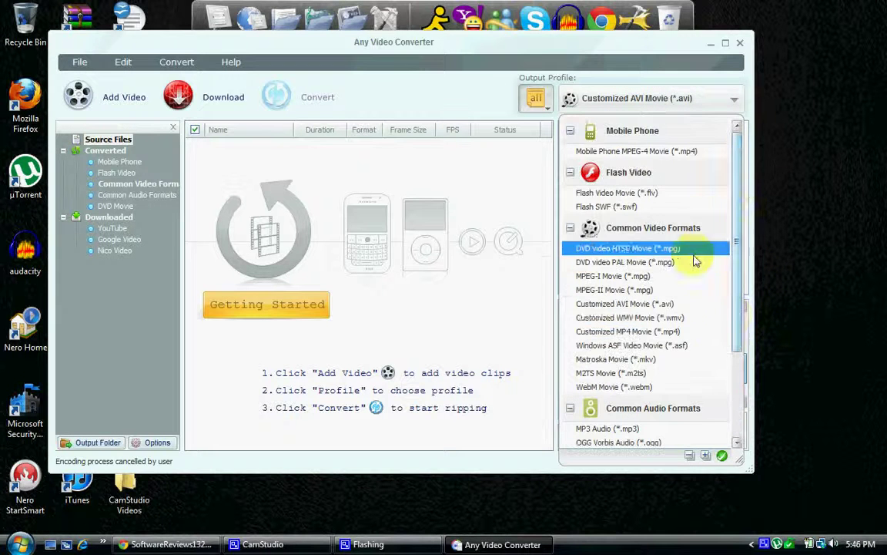
click(668, 307)
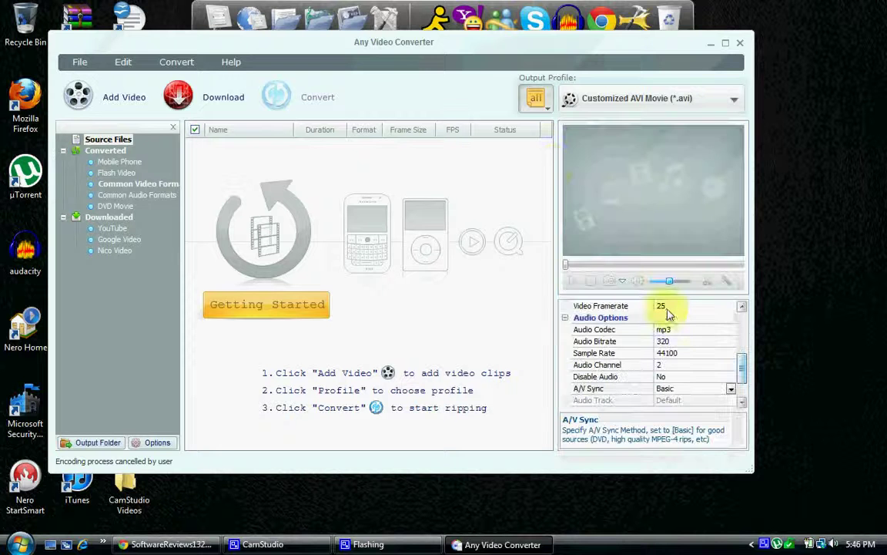
click(536, 97)
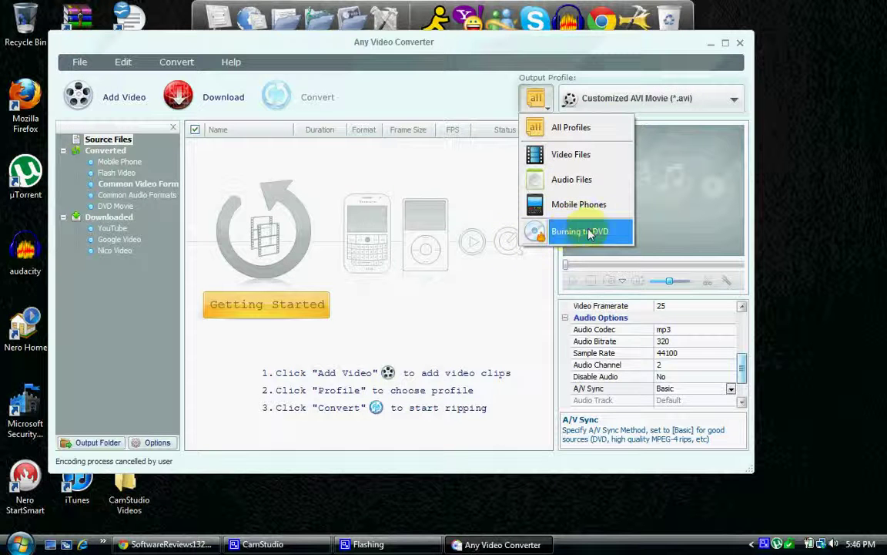
click(554, 131)
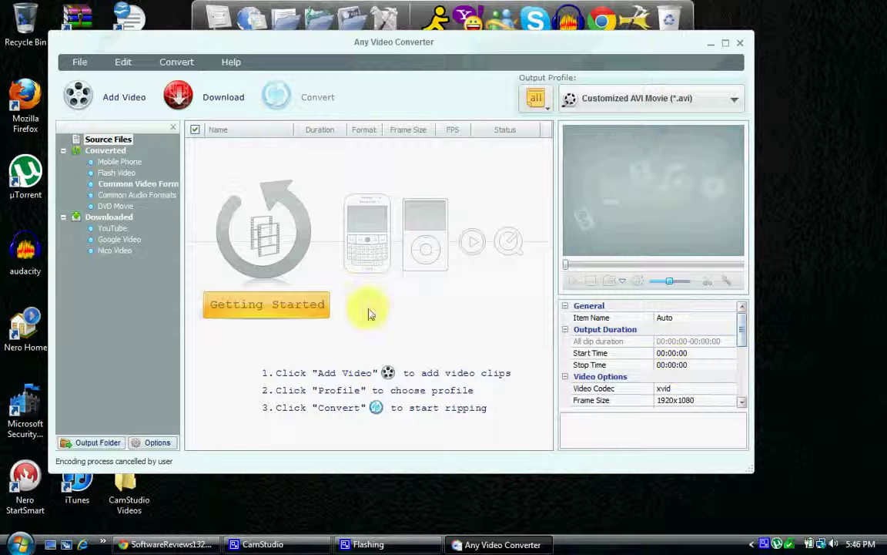
click(78, 62)
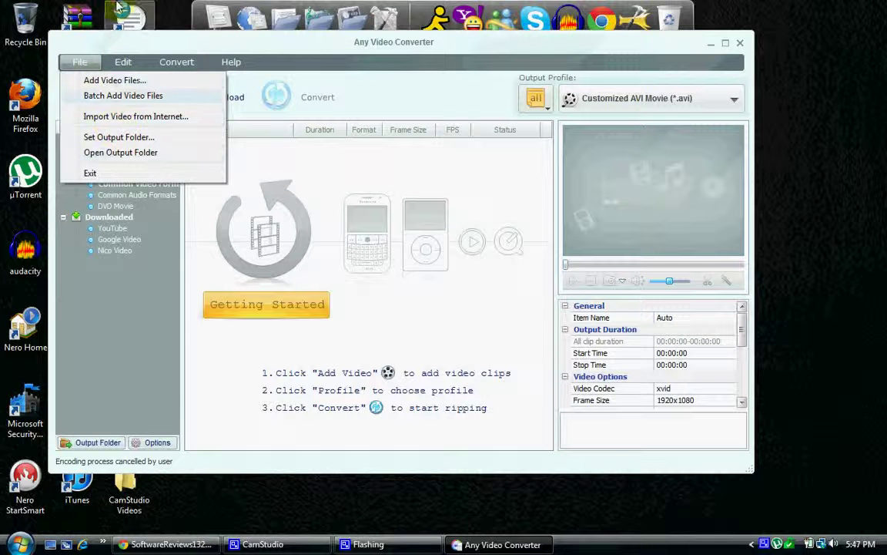
click(79, 63)
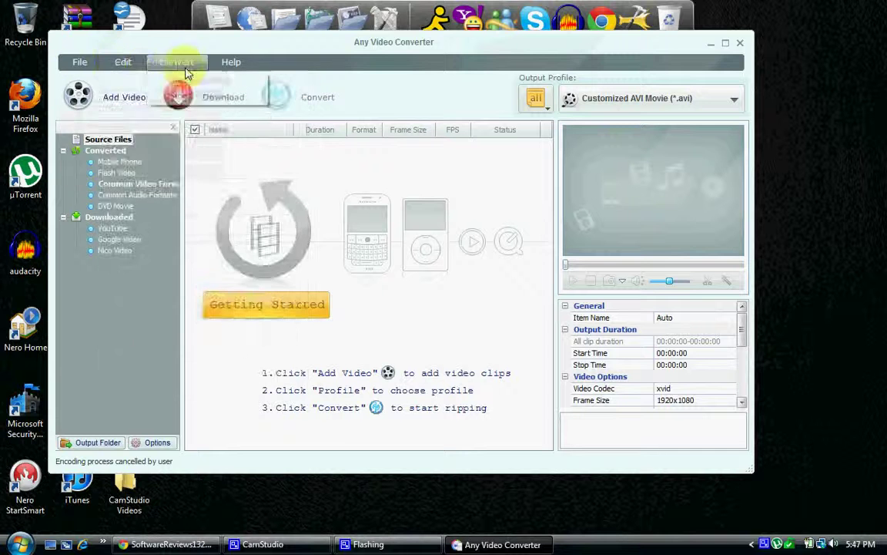
click(97, 67)
click(92, 96)
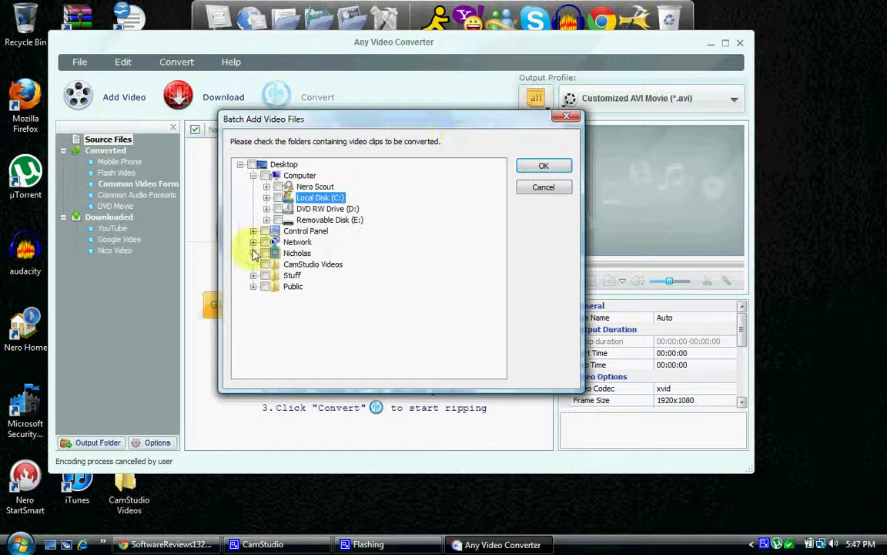
click(567, 116)
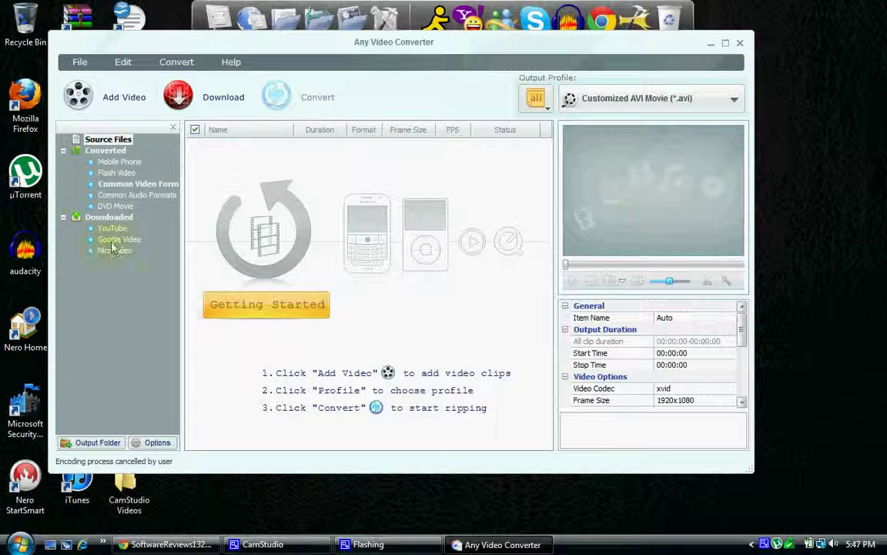
click(123, 62)
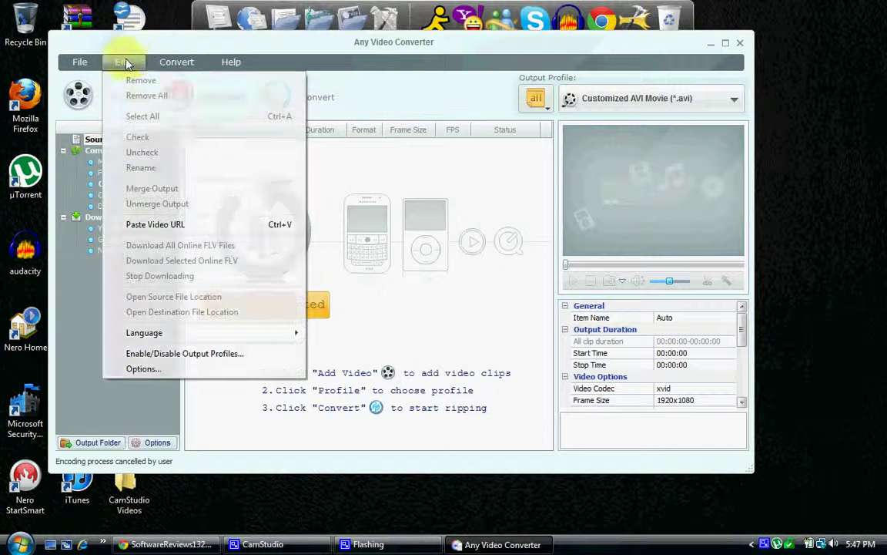
click(187, 312)
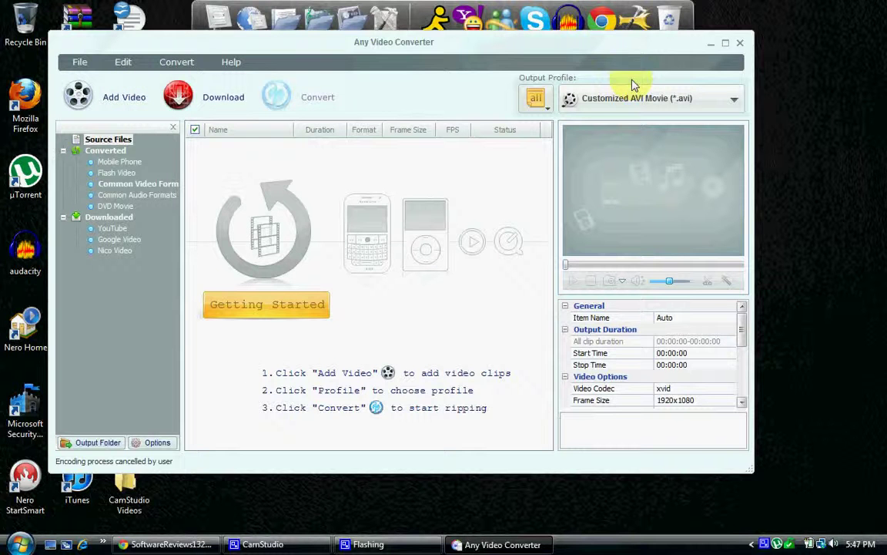
click(739, 42)
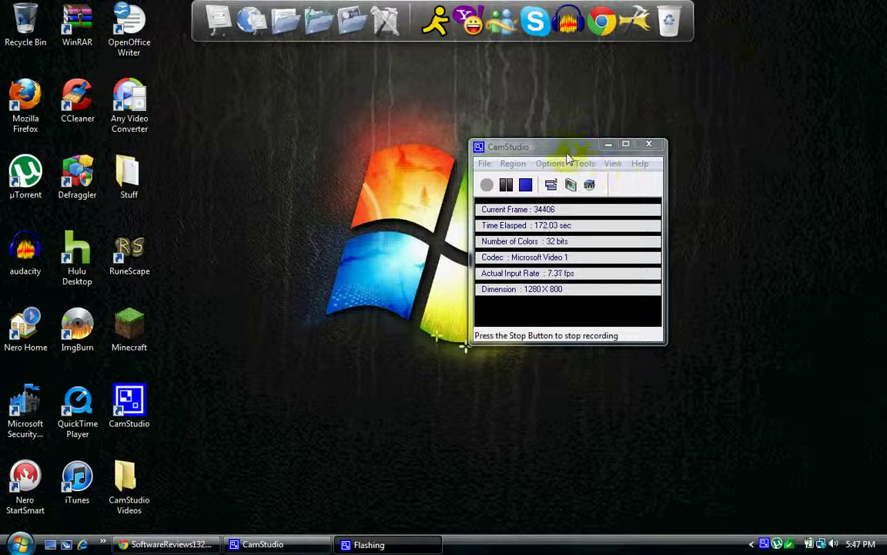
Drag the CamStudio window toward the centre of the screen
drag(567, 154, 455, 161)
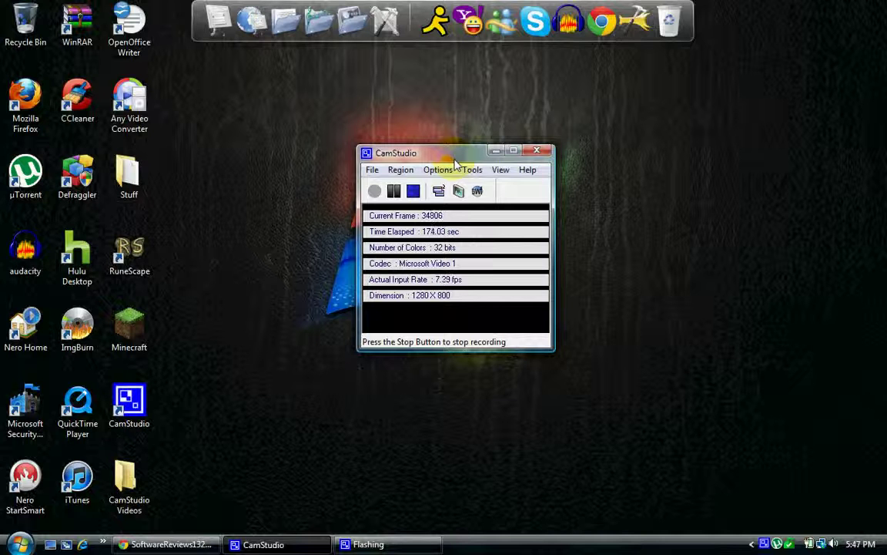